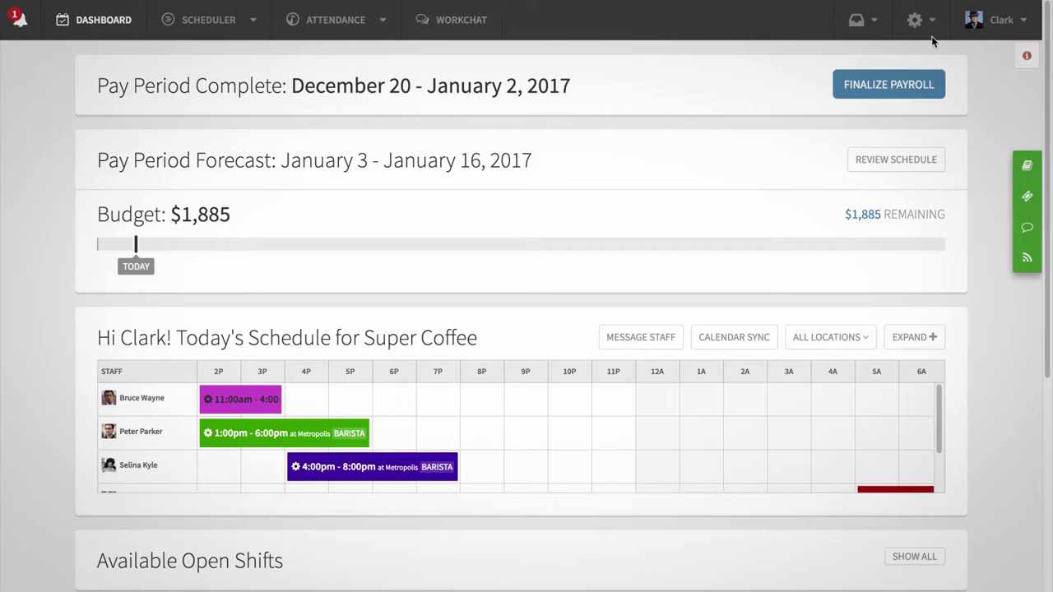
Step: Open the Employees roster from the settings gear menu in the top bar
click(915, 18)
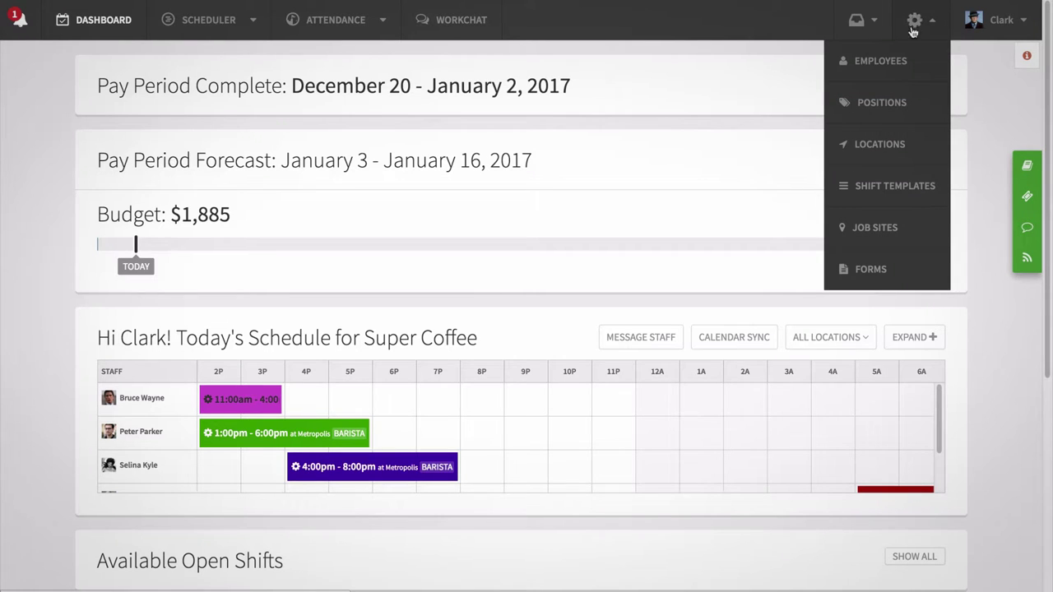
click(897, 63)
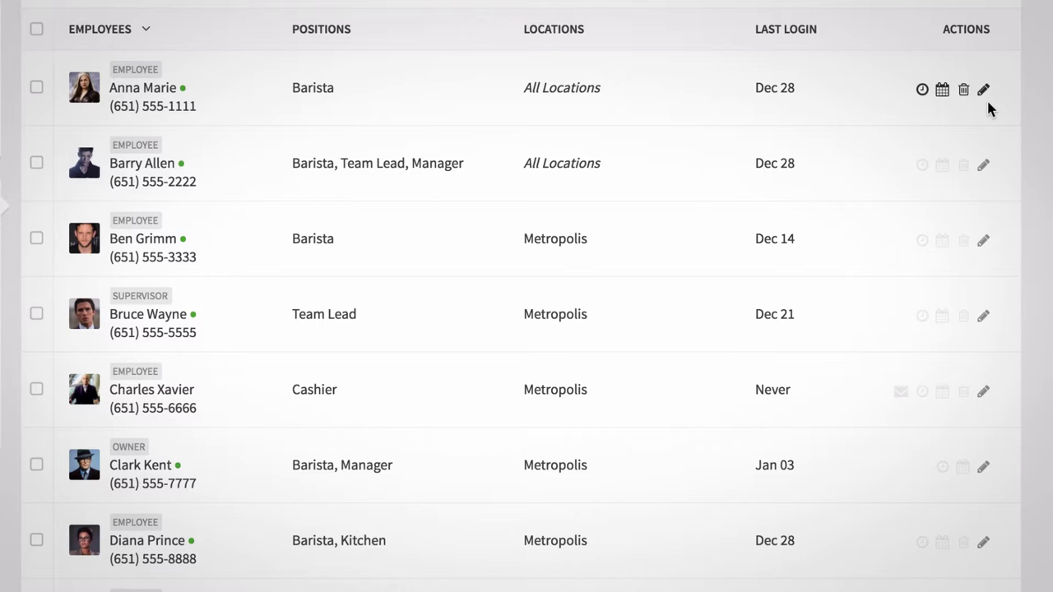
click(983, 91)
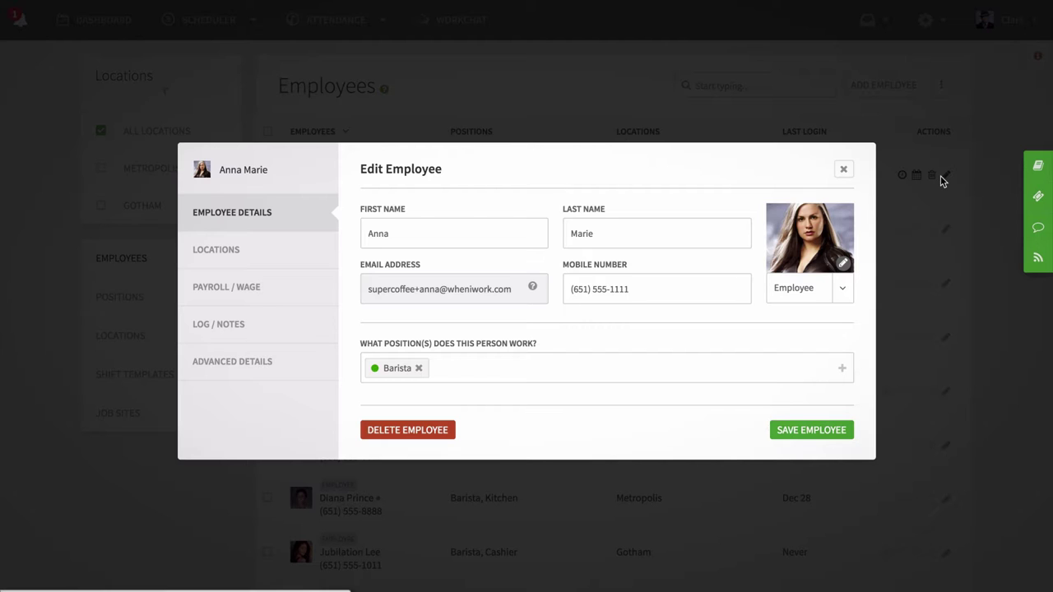
click(842, 168)
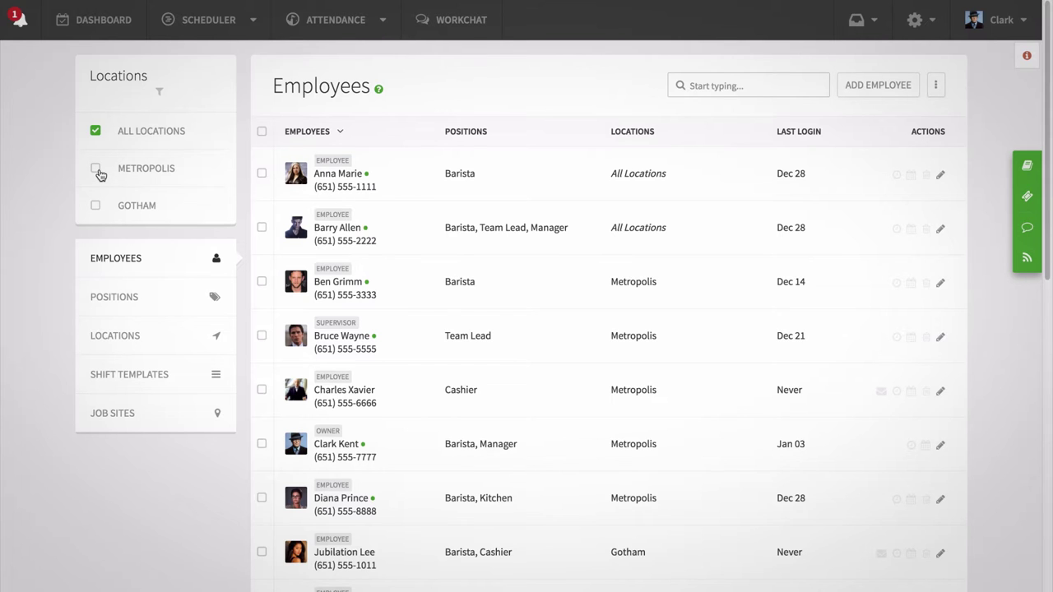
click(96, 170)
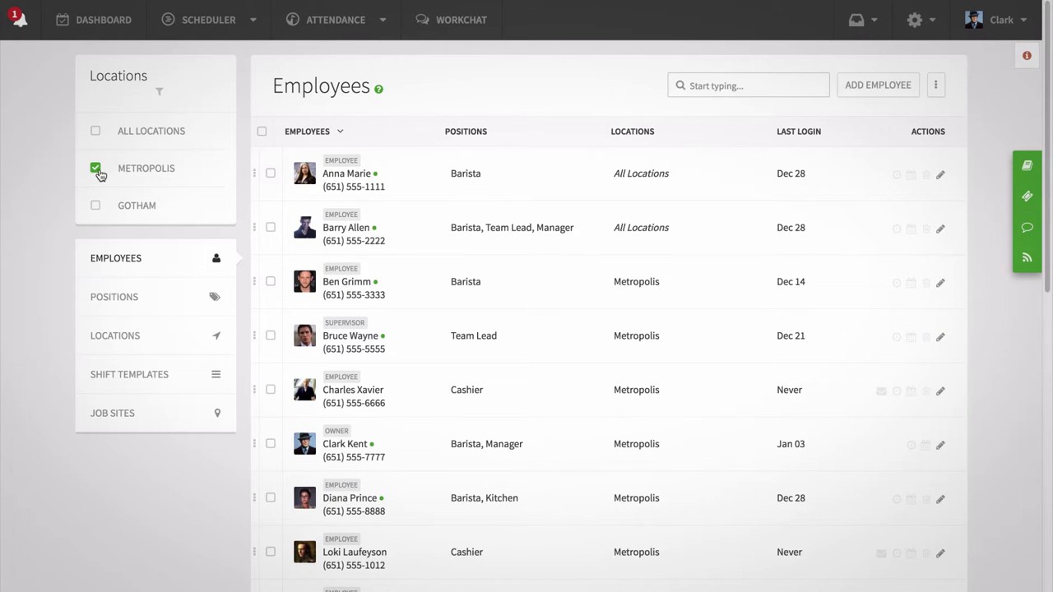
click(97, 169)
click(96, 206)
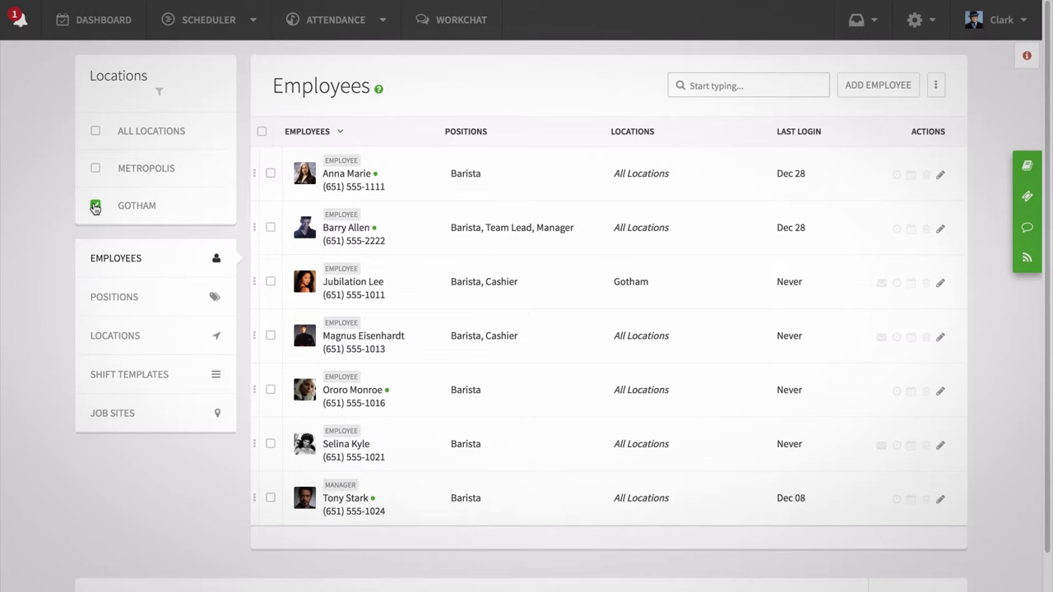
click(95, 132)
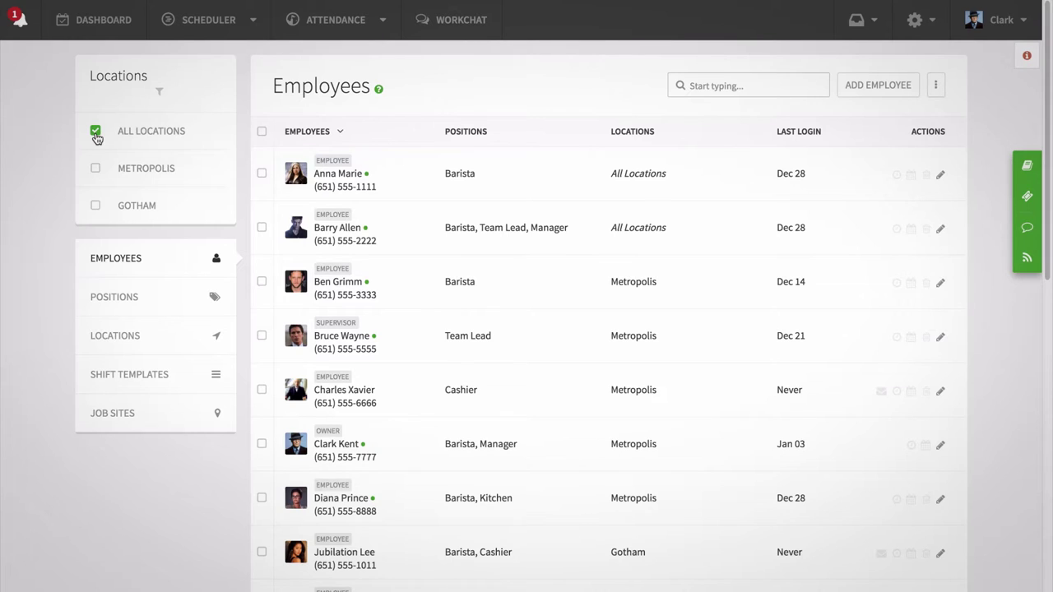
click(115, 297)
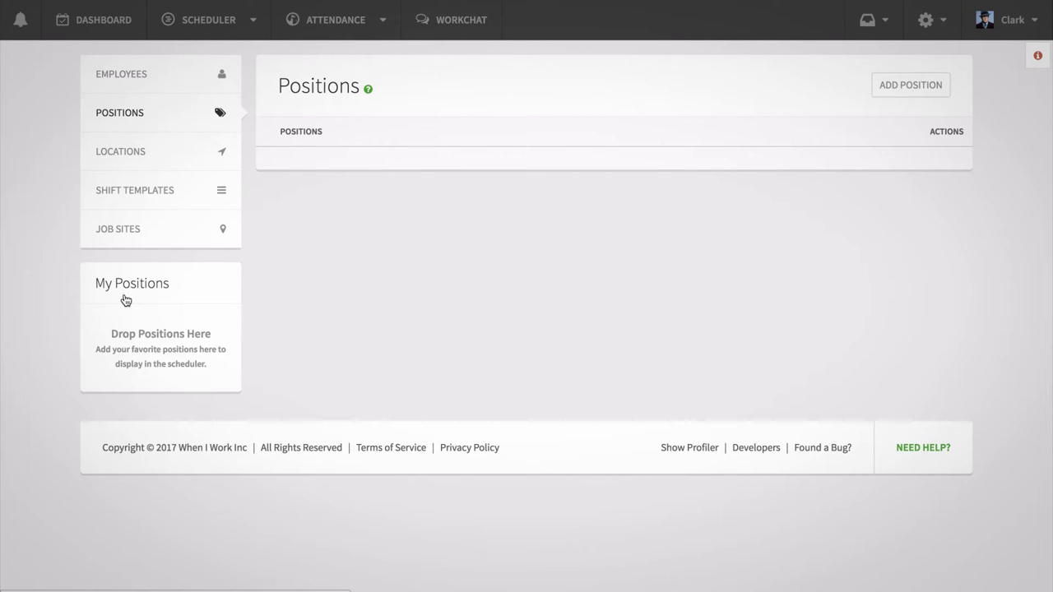
click(132, 76)
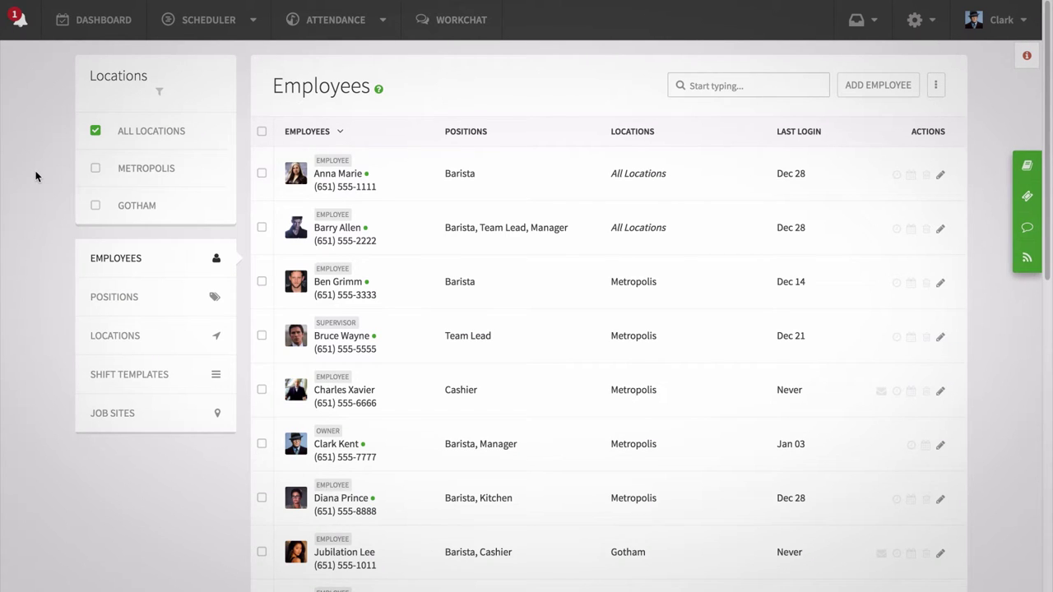
Step: Filter the roster to Gotham, drag the first employee below the second, then reset custom sorting
click(123, 205)
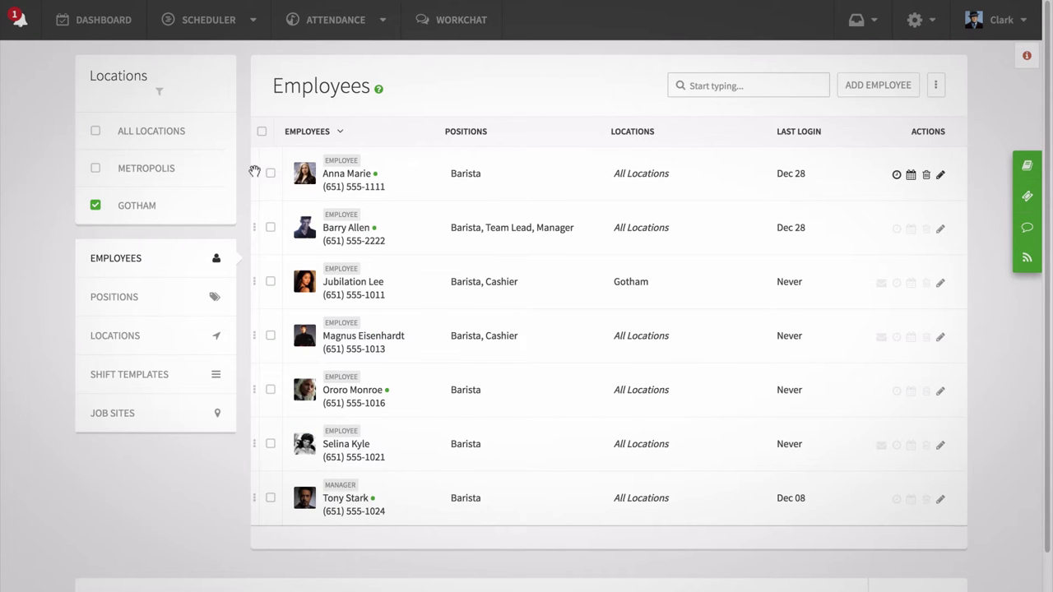
drag(255, 172, 258, 276)
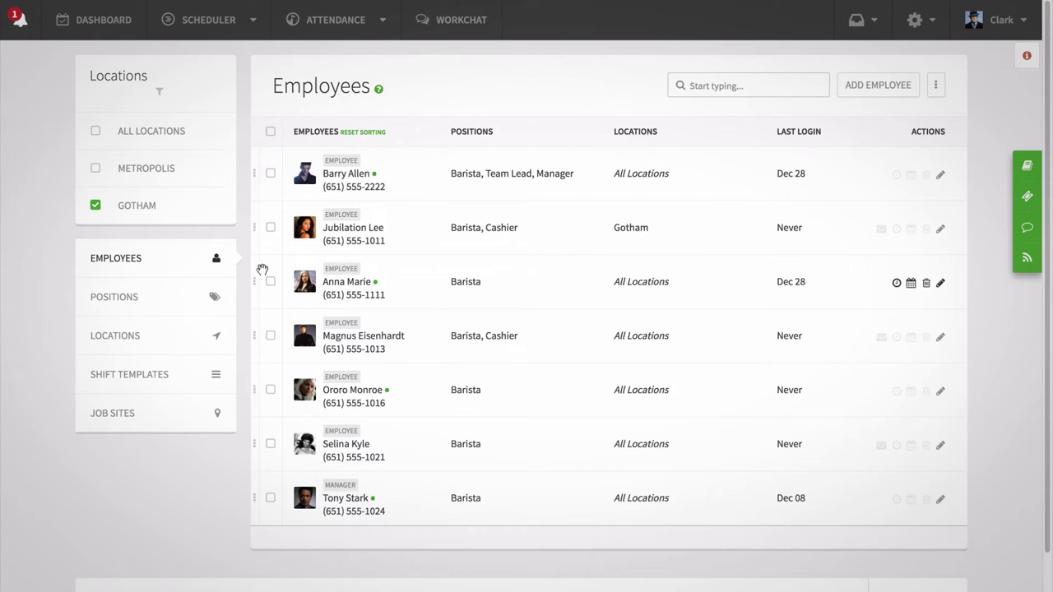
click(368, 137)
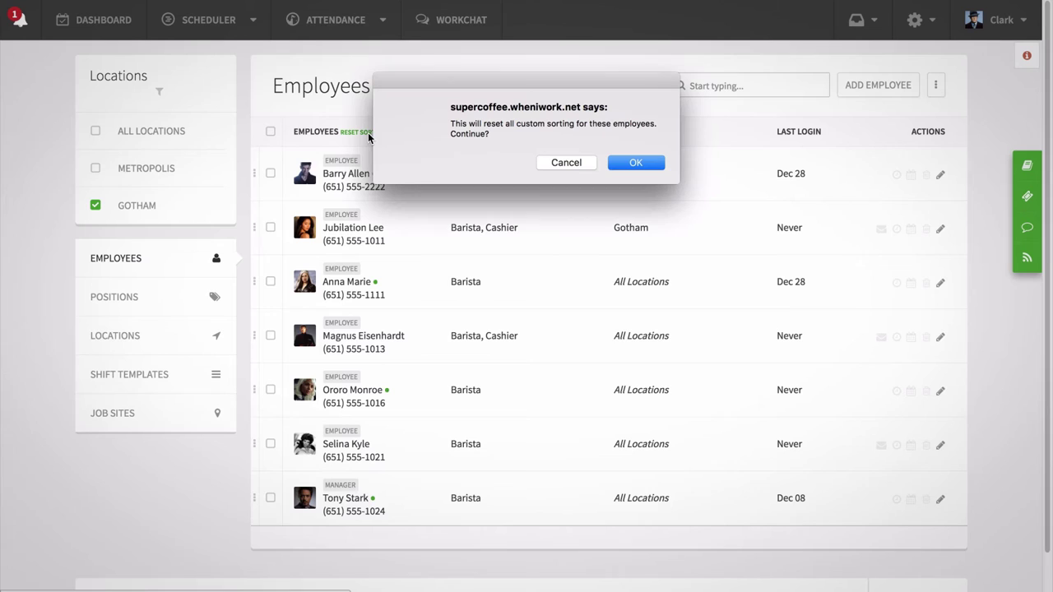
click(633, 164)
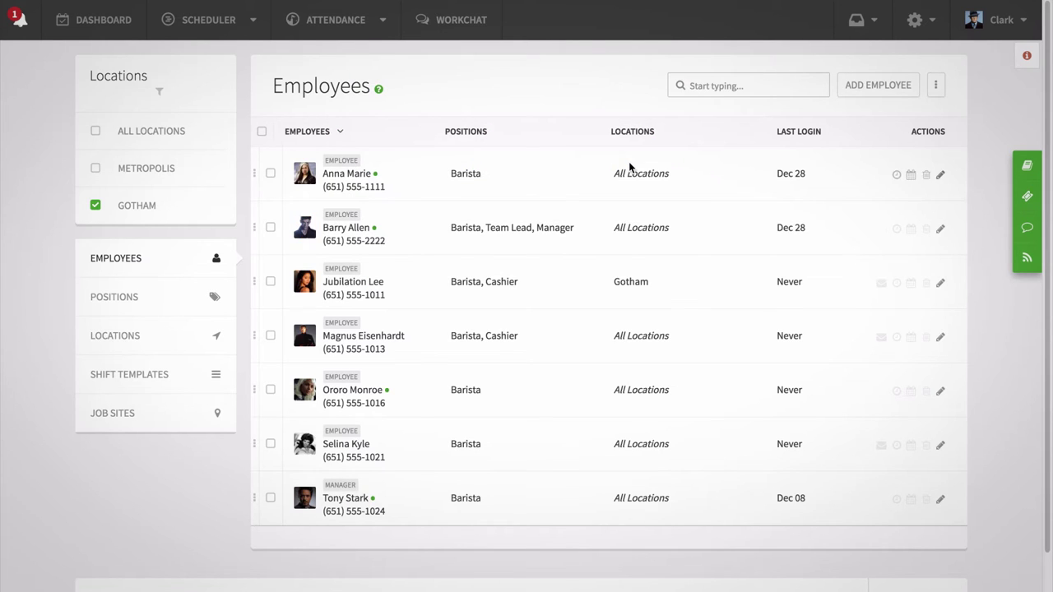
Step: Sort the Gotham employees by Last Name, then switch to sorting by First Name
click(340, 134)
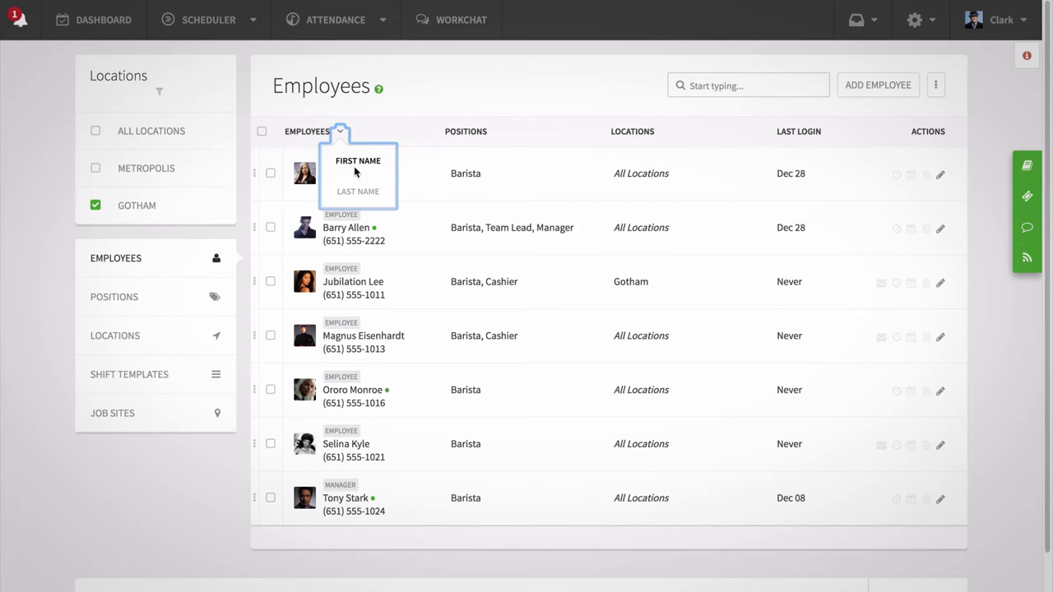
click(358, 191)
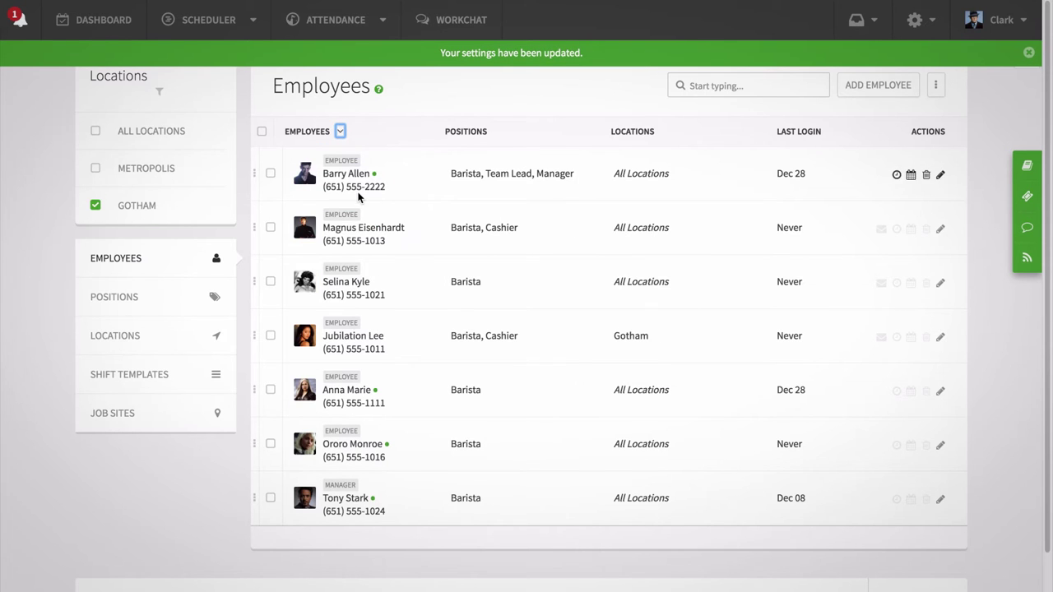
click(340, 133)
click(346, 160)
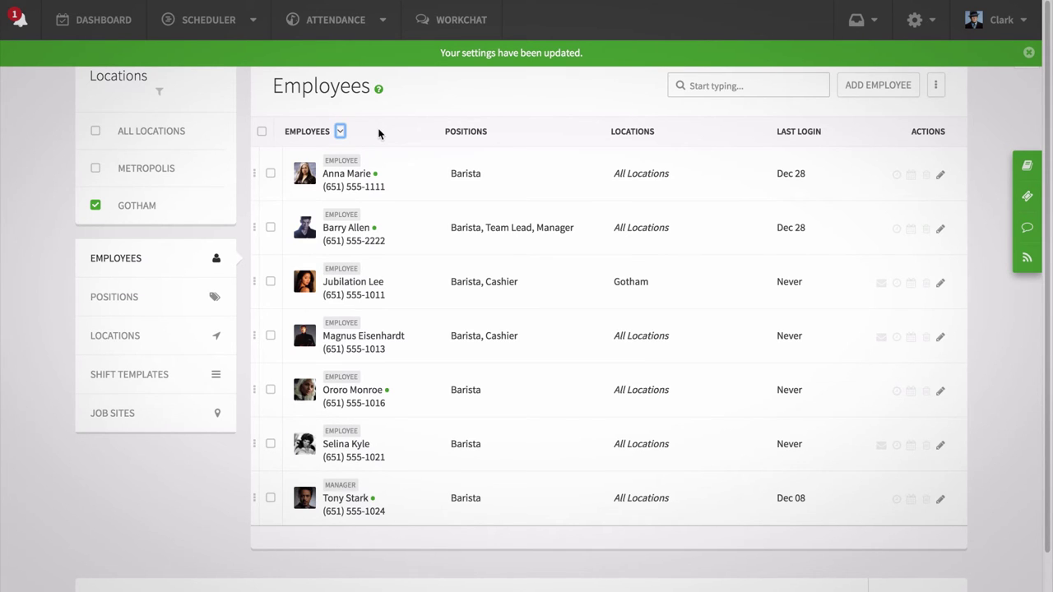
click(270, 173)
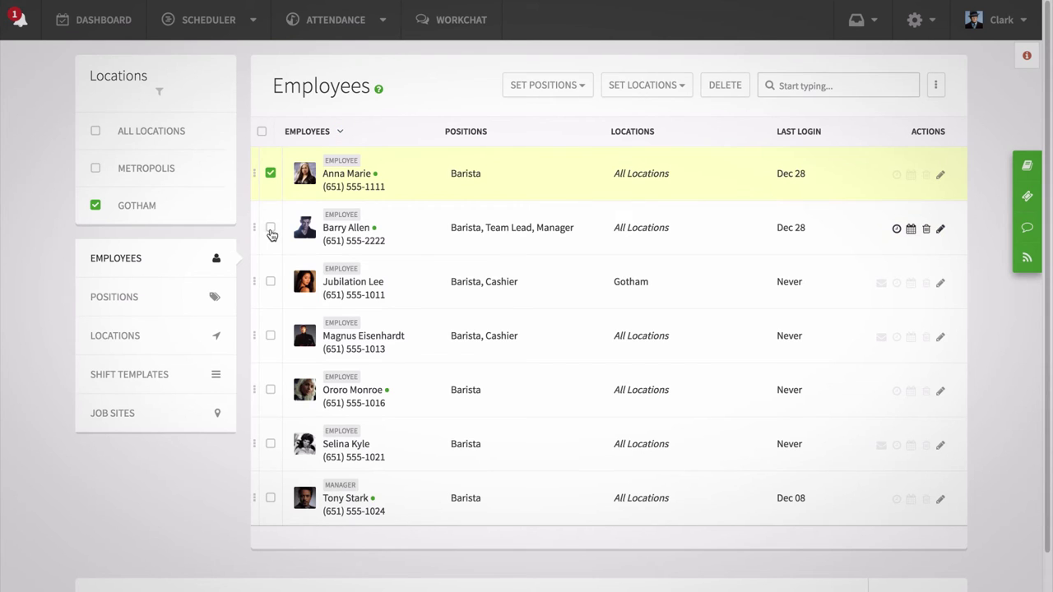
click(270, 228)
click(270, 281)
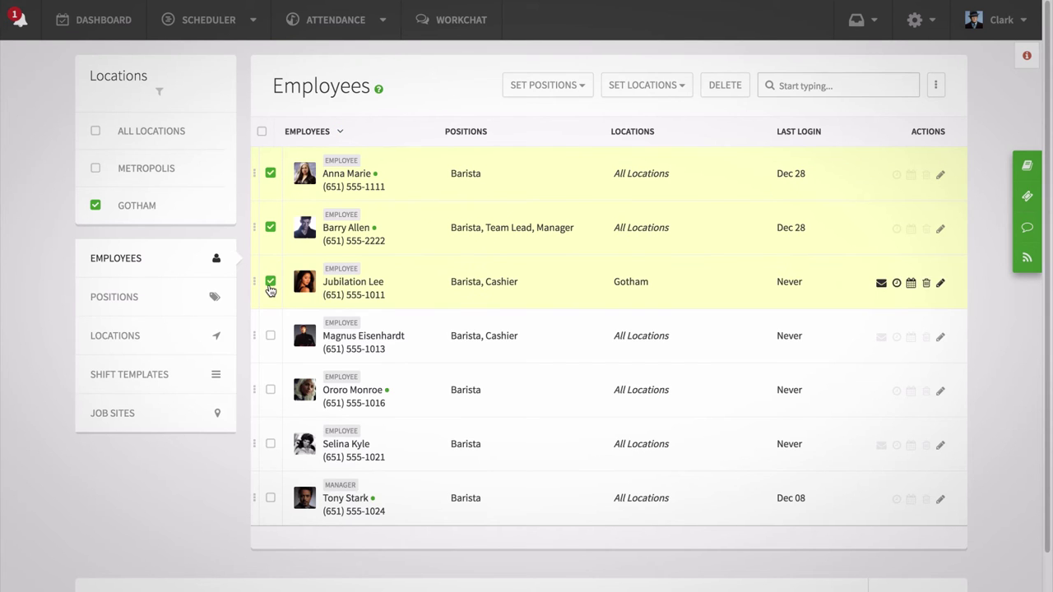
click(261, 133)
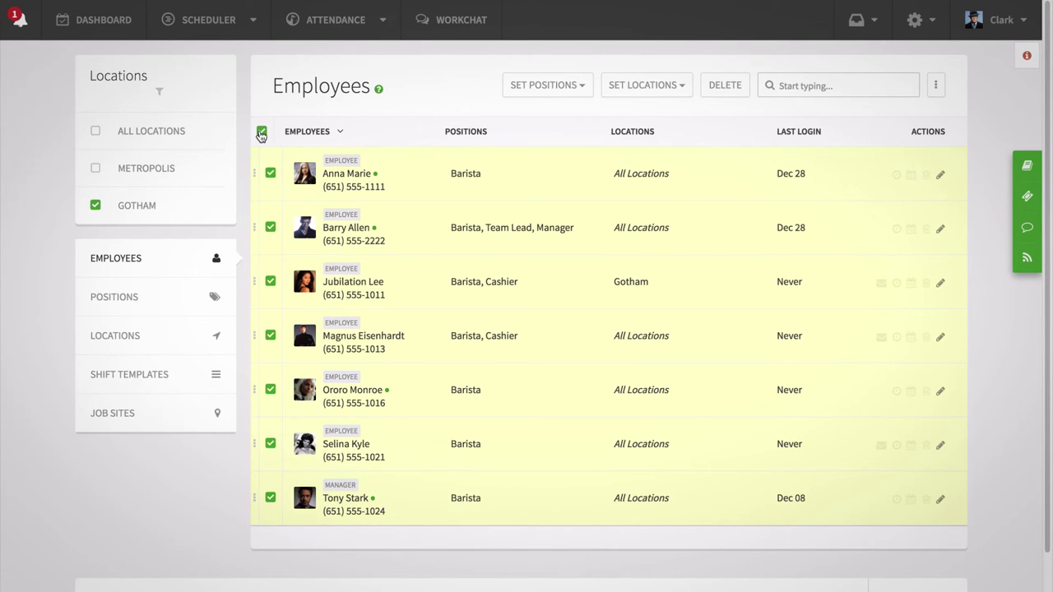
click(572, 91)
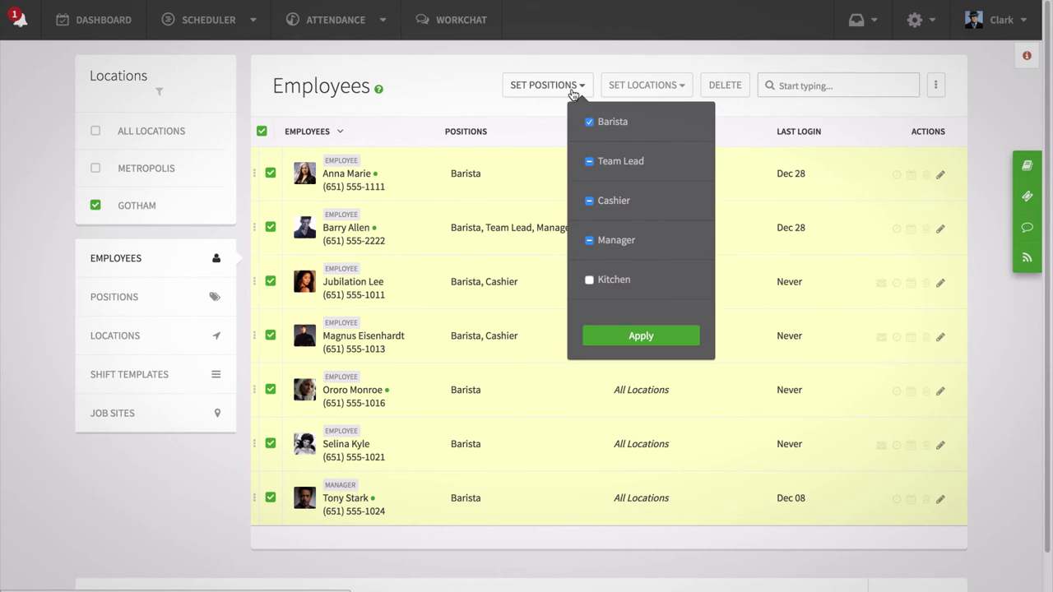
click(644, 88)
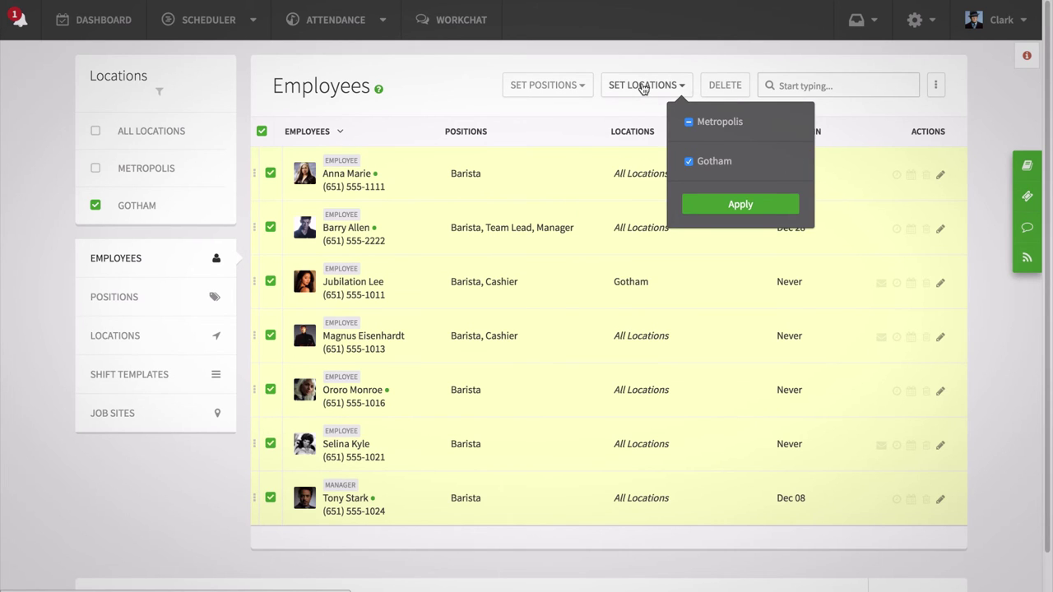
click(622, 116)
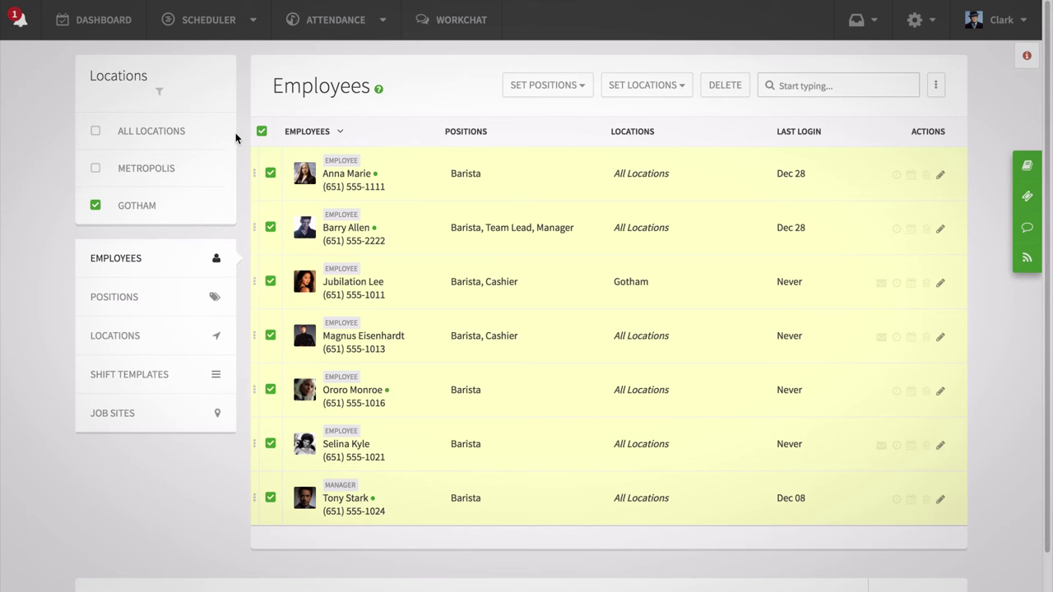
click(261, 133)
Step: Search the roster for 'anna' and view the extra actions menu with export and import
click(715, 87)
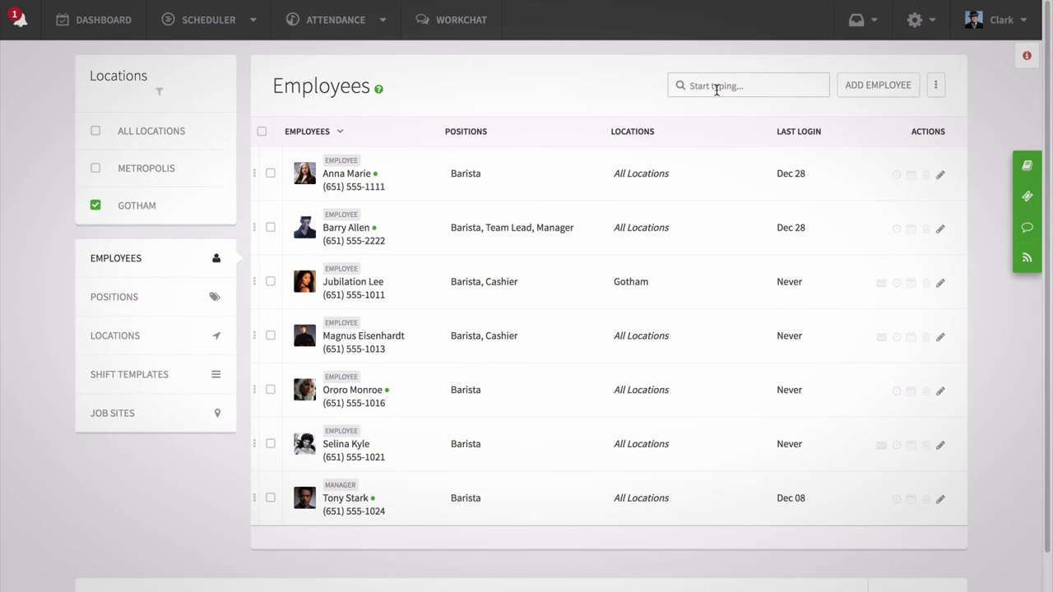
text(anna)
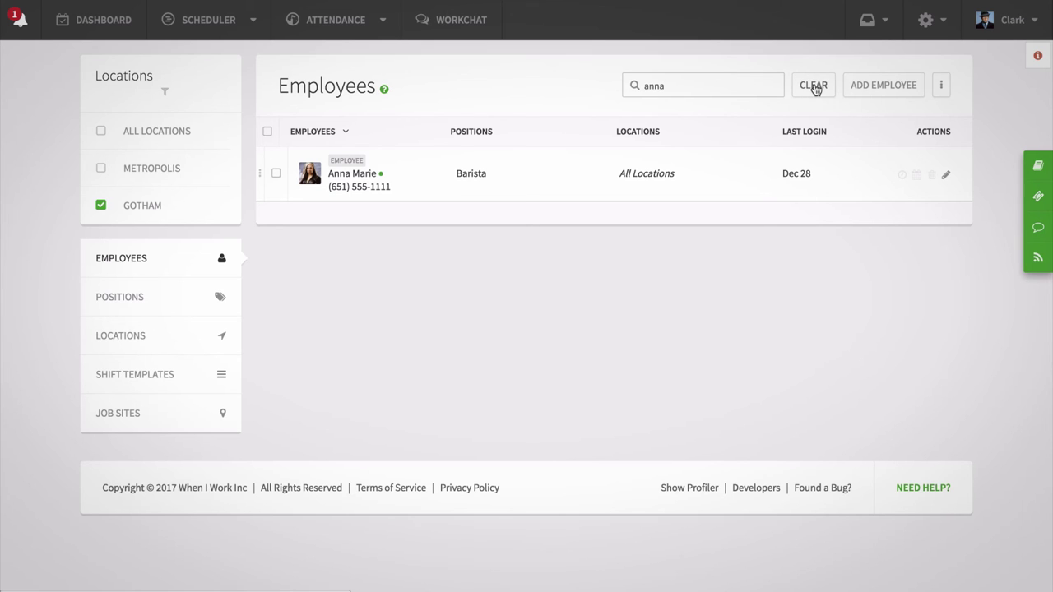
click(941, 87)
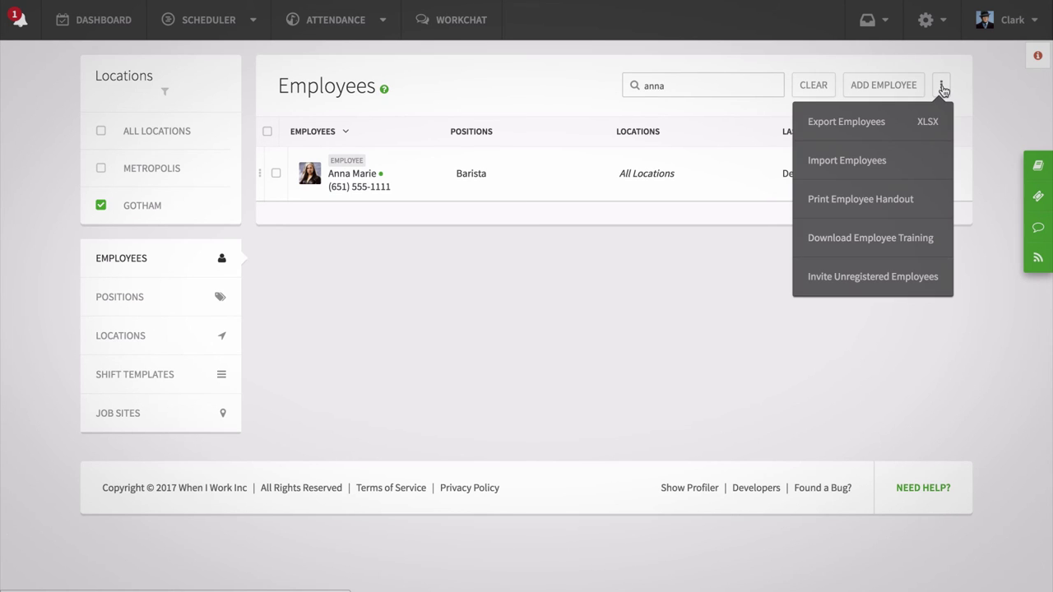
Step: Close the actions menu, clear the name search, and filter to All Locations
click(880, 311)
click(813, 85)
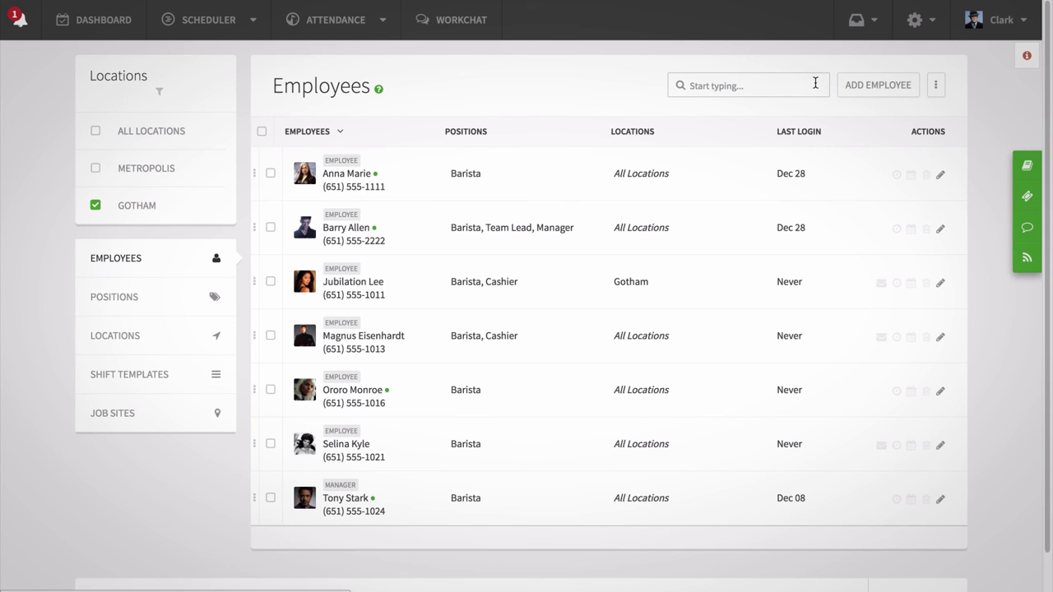
click(143, 132)
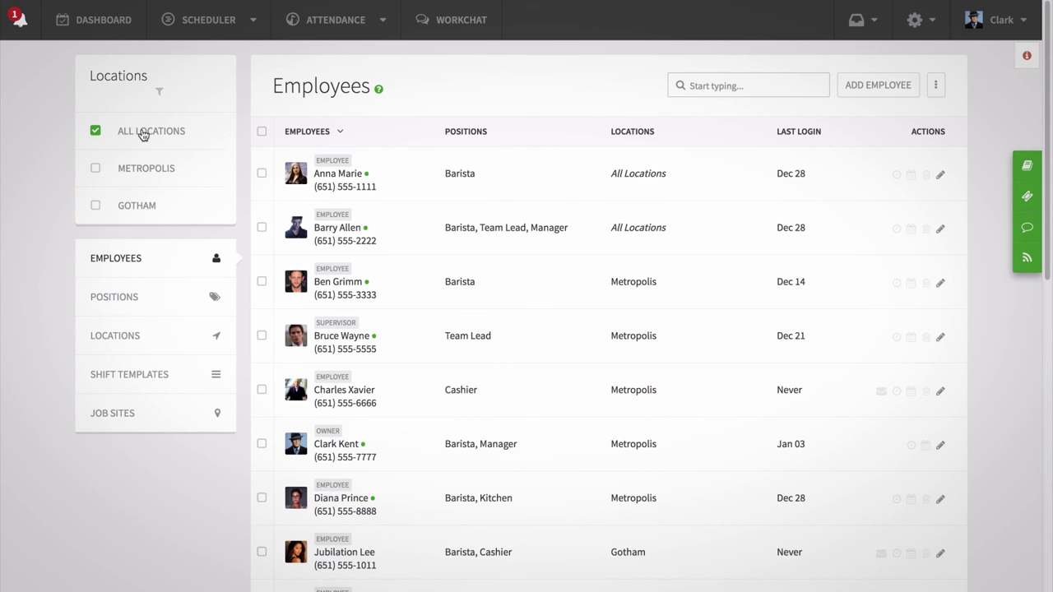